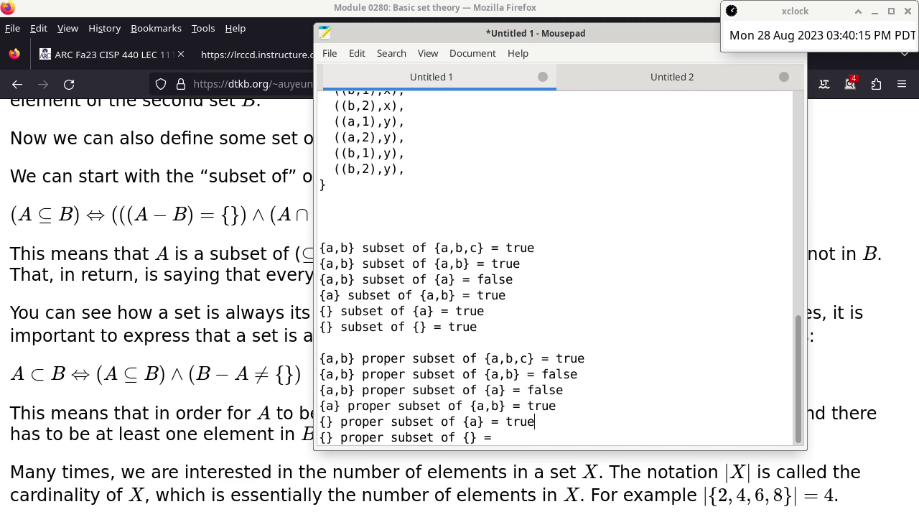
- In Mousepad, end the last proper-subset line with 'false'
key("Up")
type("false")
- Copy the 20230823 roll taking quiz, choosing course CISP 440 LEC 11108 as the destination
left_click(149, 47)
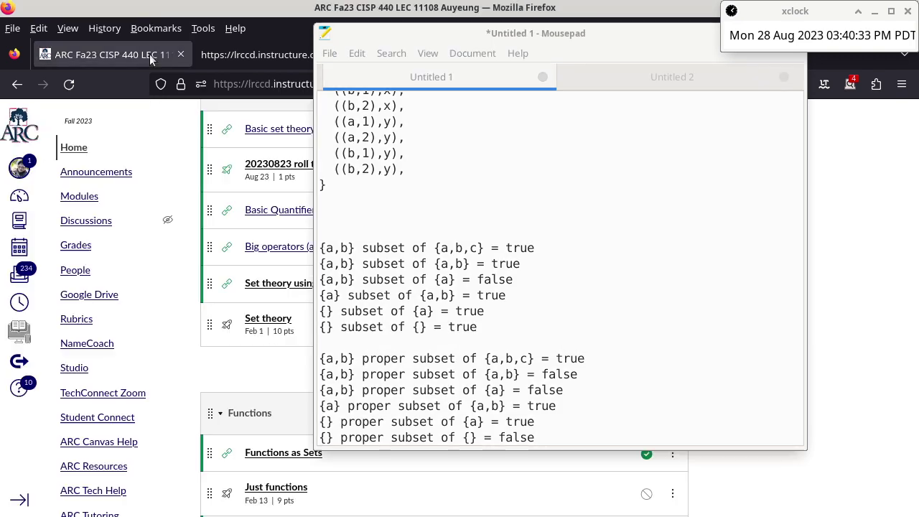
left_click(262, 11)
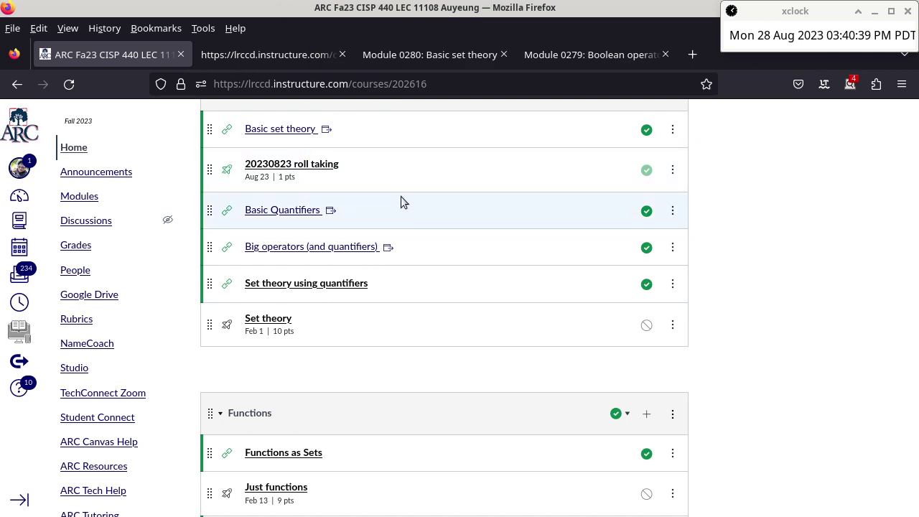
scroll(401, 198, "down", 3)
scroll(402, 198, "up", 3)
left_click(673, 170)
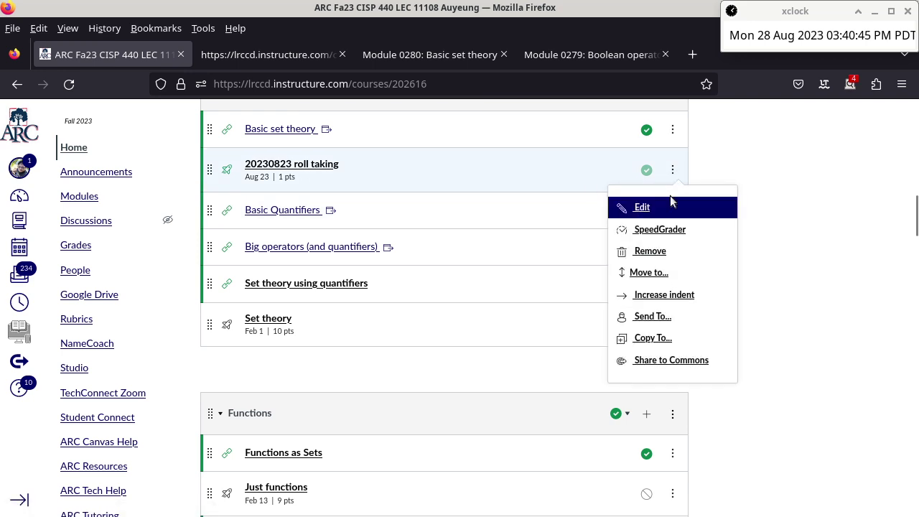
left_click(659, 339)
left_click(839, 180)
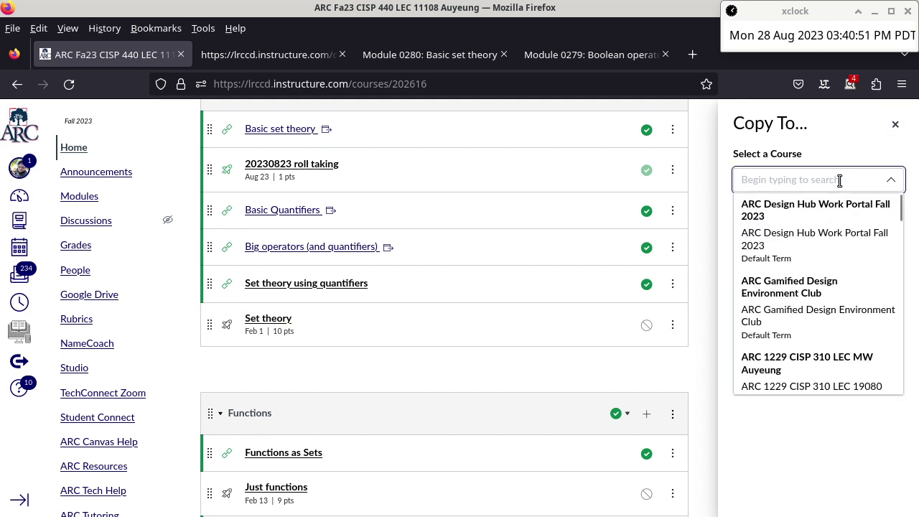
type("11108")
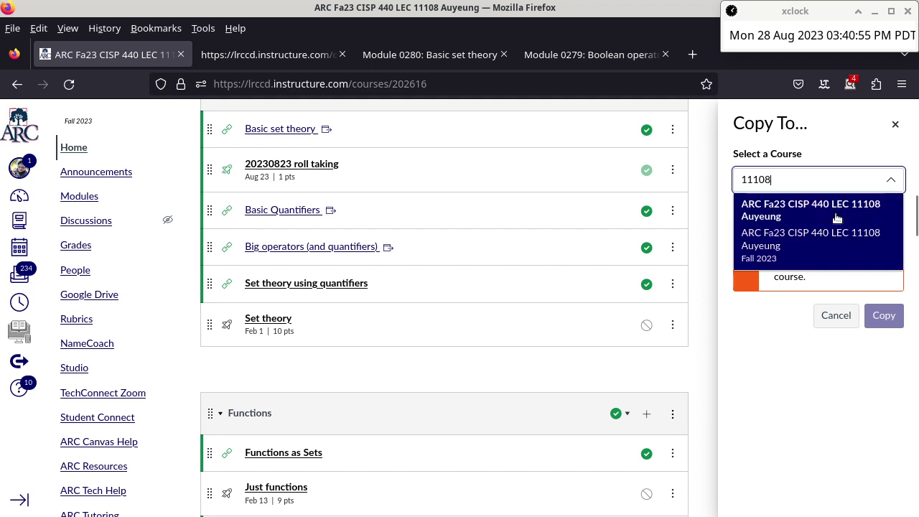
left_click(836, 215)
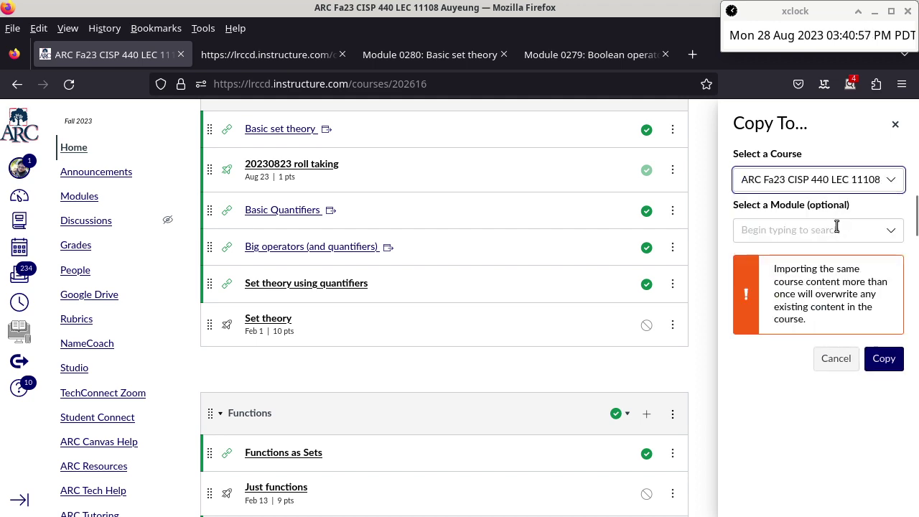
- Place the copy in Set theory (Basic) after 20230823 roll taking, then reload the modules page
left_click(892, 236)
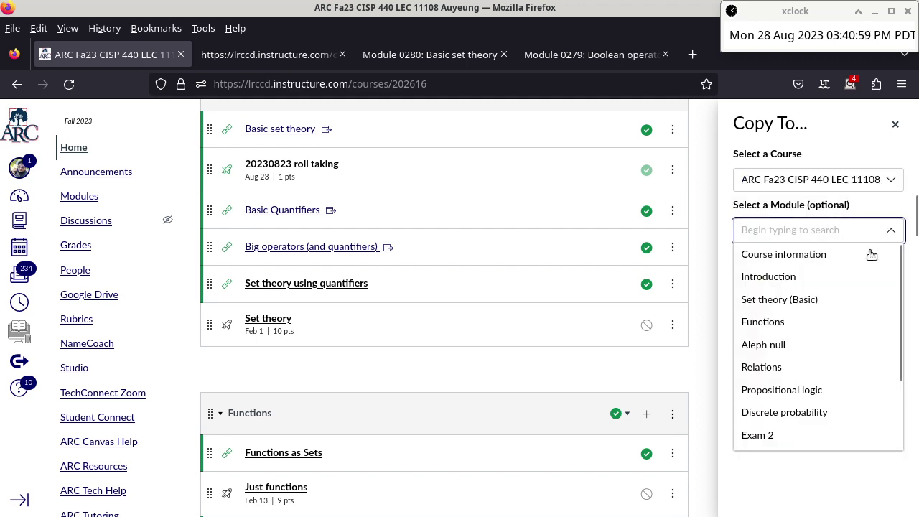
left_click(837, 297)
left_click(880, 292)
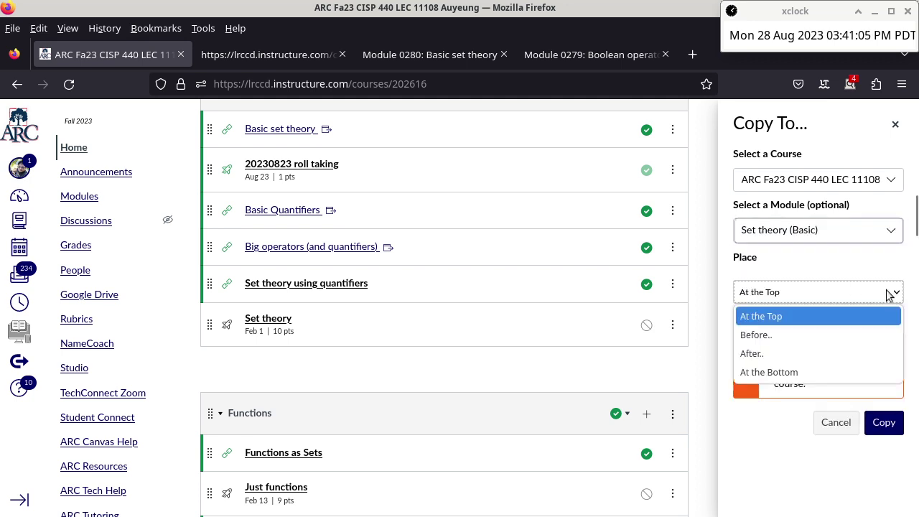
left_click(864, 360)
left_click(897, 341)
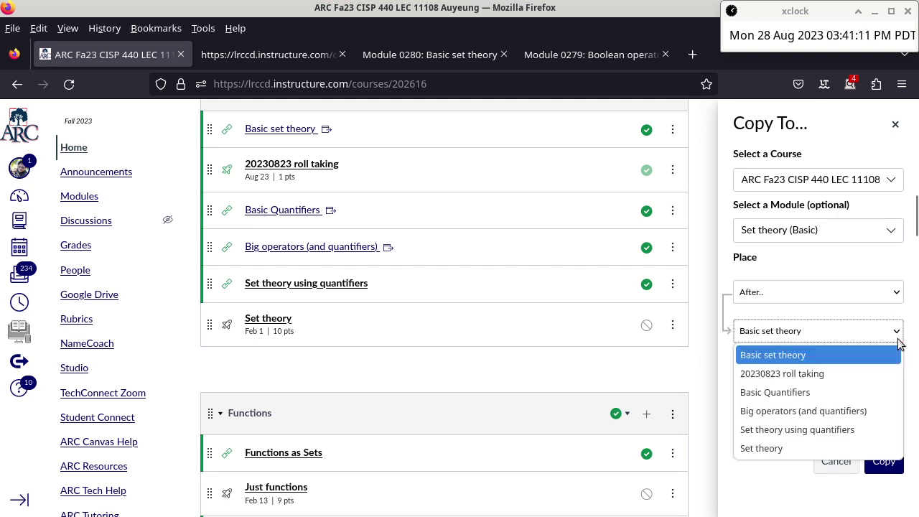
key("Escape")
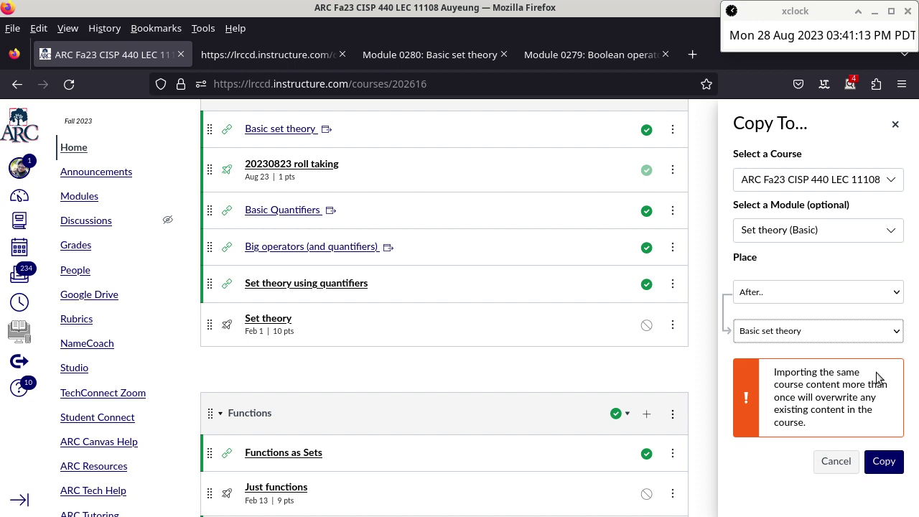
key("Down")
left_click(883, 461)
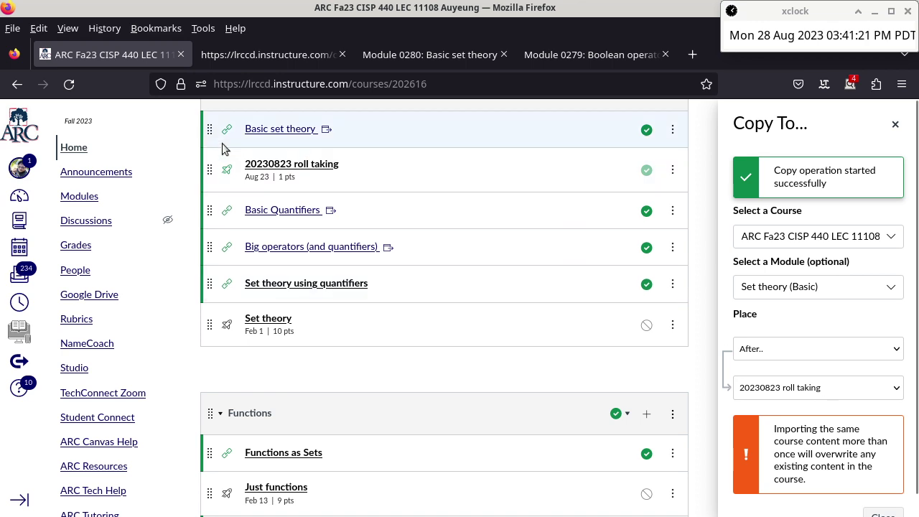
left_click(67, 86)
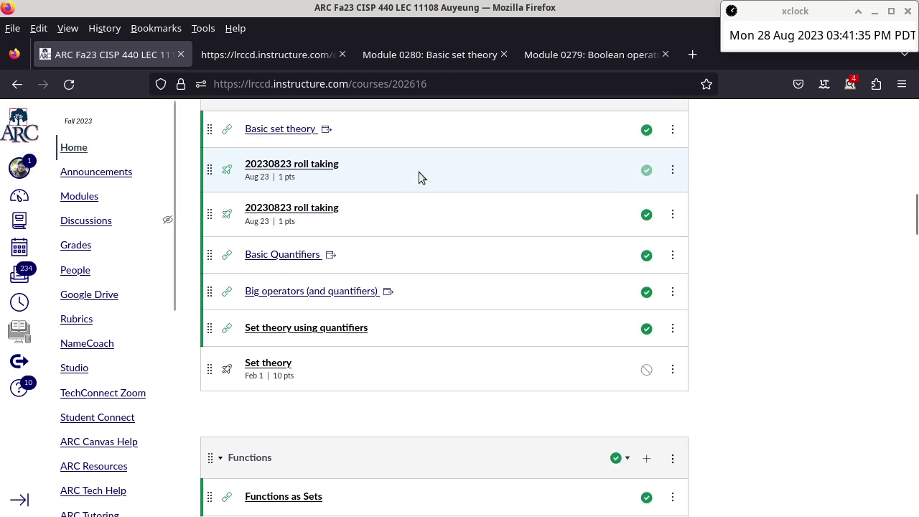
- Open the copied quiz's settings and change its access code to nay
left_click(325, 207)
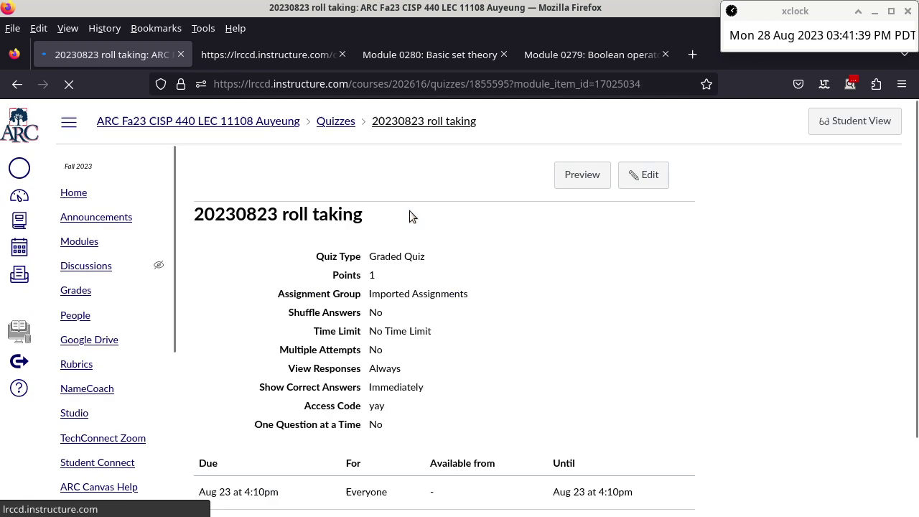
left_click(641, 175)
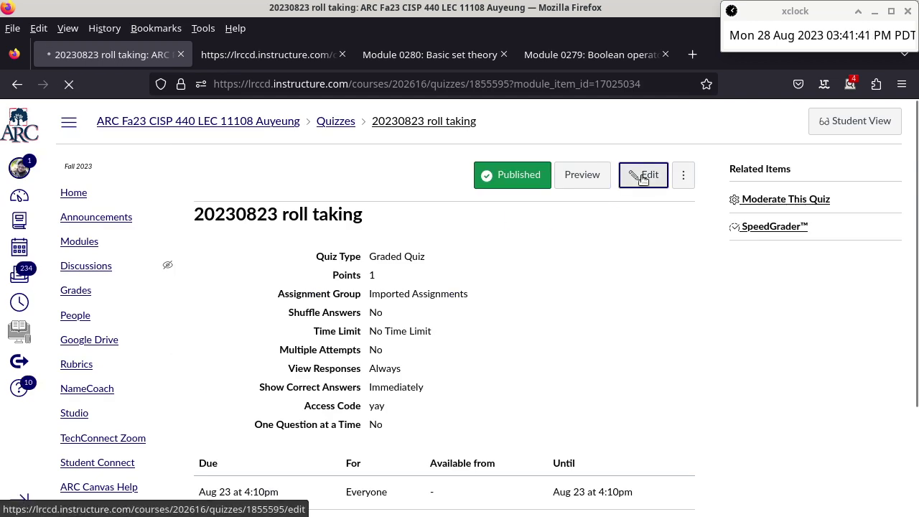
scroll(591, 260, "down", 6)
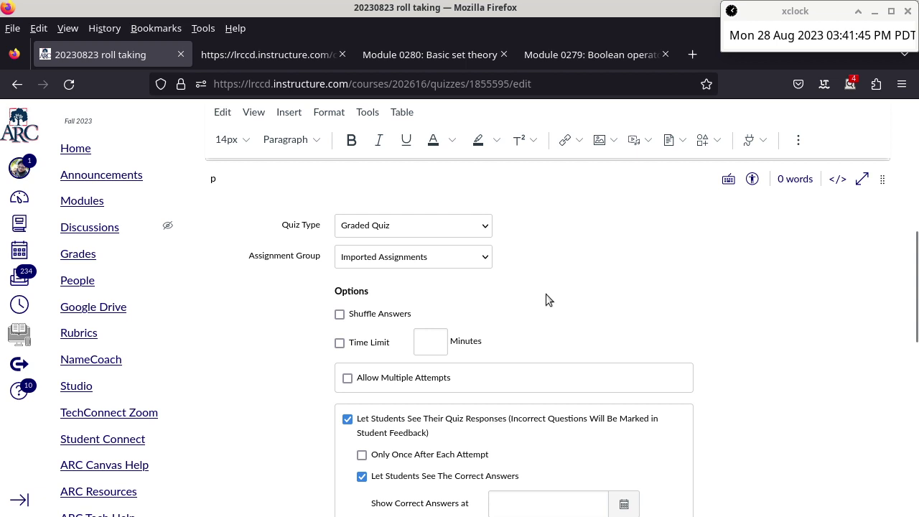
scroll(546, 293, "down", 5)
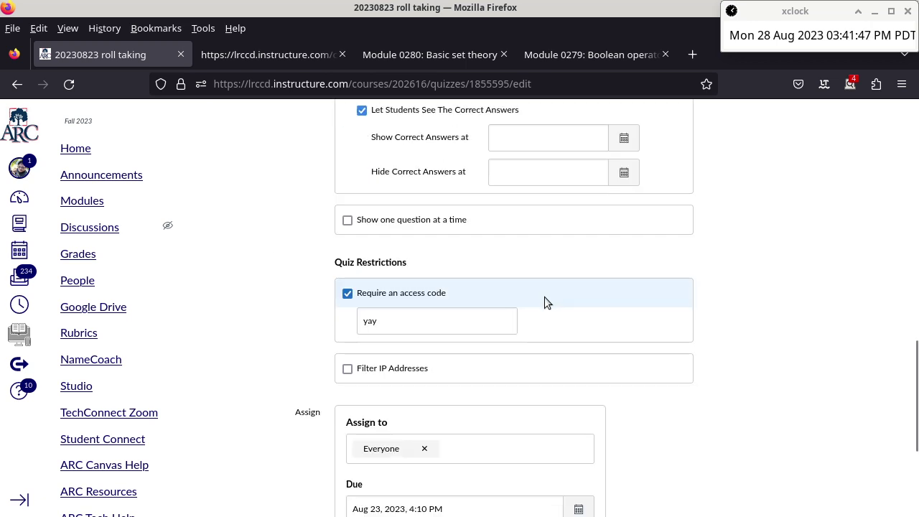
double_click(480, 323)
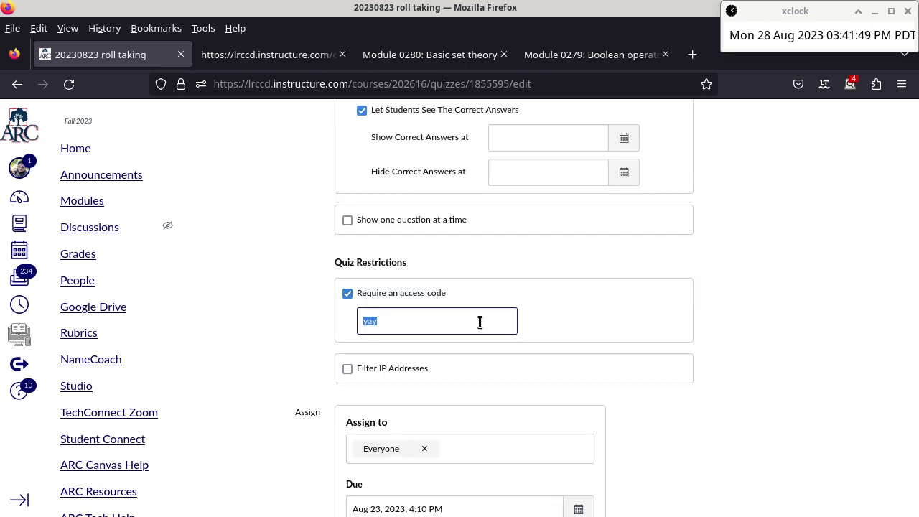
type("na")
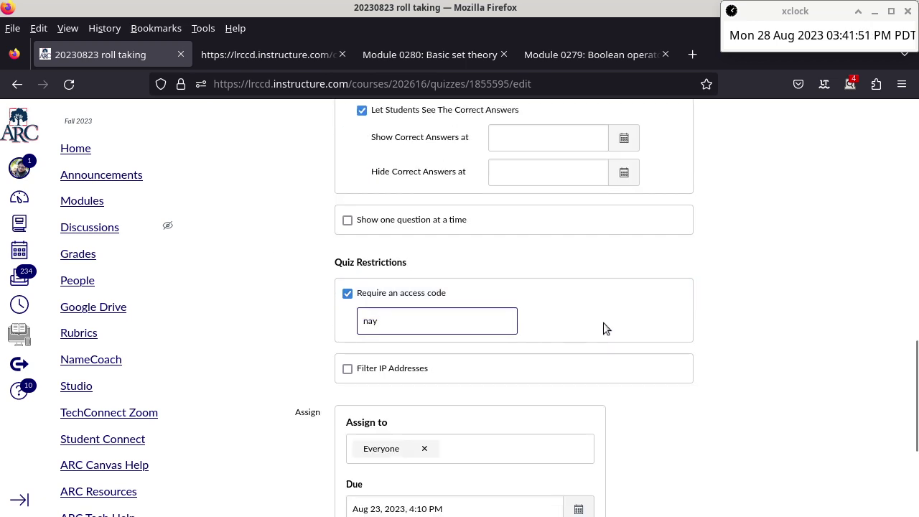
scroll(603, 322, "down", 3)
- Set the Due and Until dates to Aug 28 at 4pm and save the quiz
triple_click(498, 293)
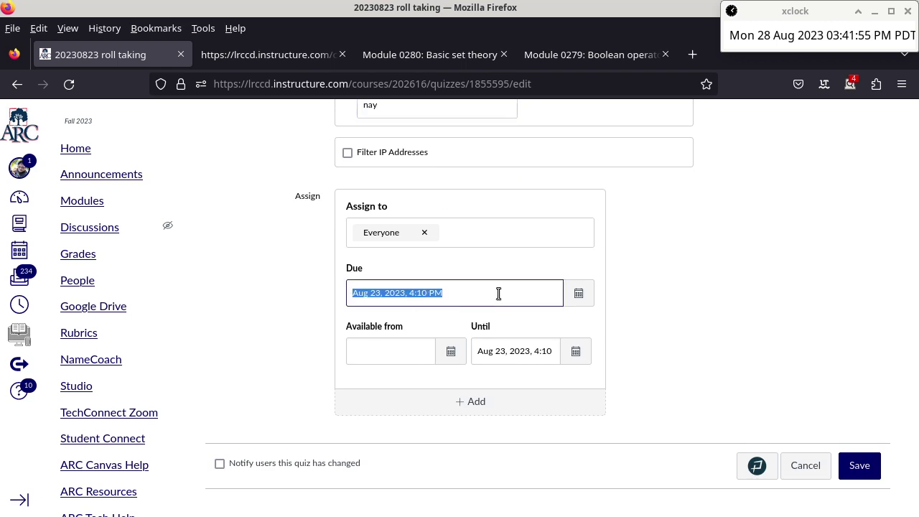
type("4pm")
key("BackSpace")
key("BackSpace")
key("Tab")
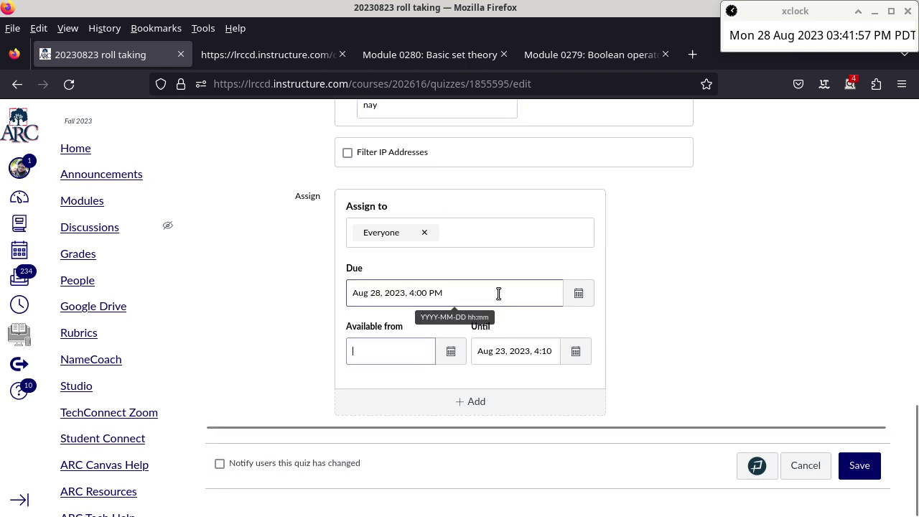
key("Tab")
type("4pm")
key("Tab")
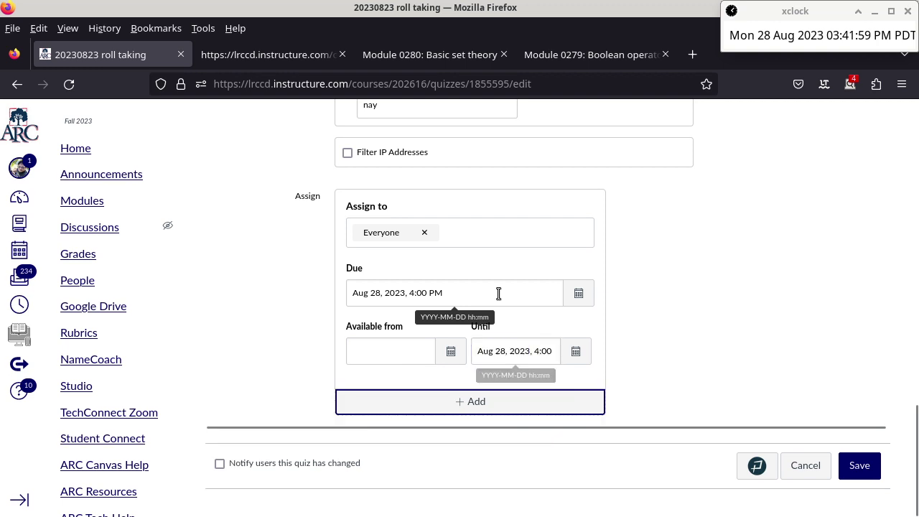
left_click(861, 467)
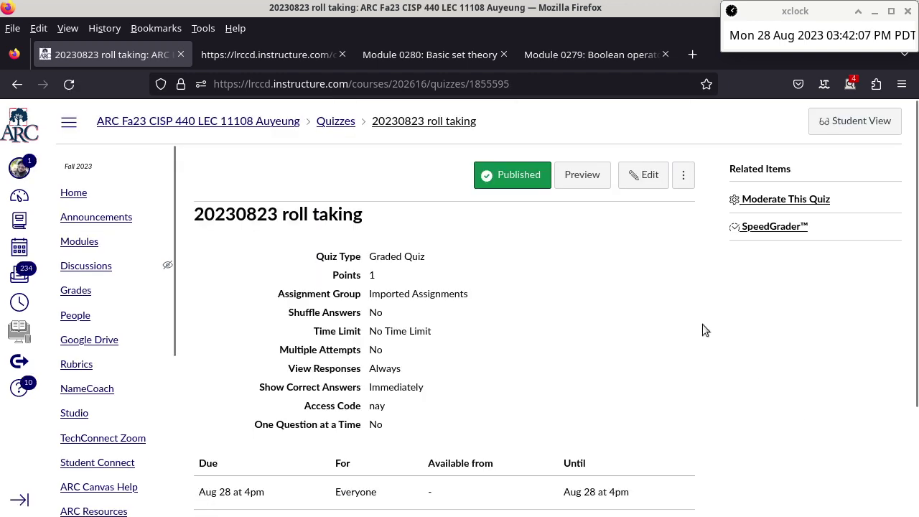
- Rename the quiz to '20230828 roll taking' and save it
left_click(646, 178)
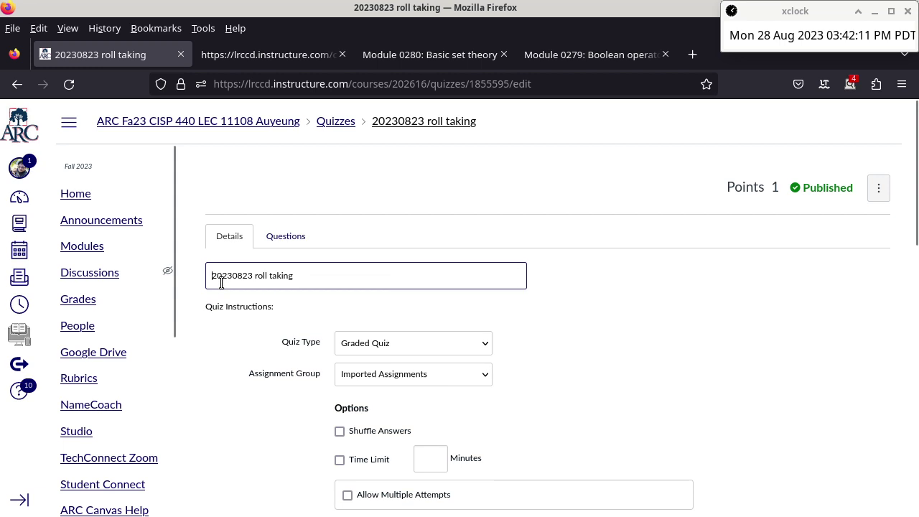
left_click(251, 280)
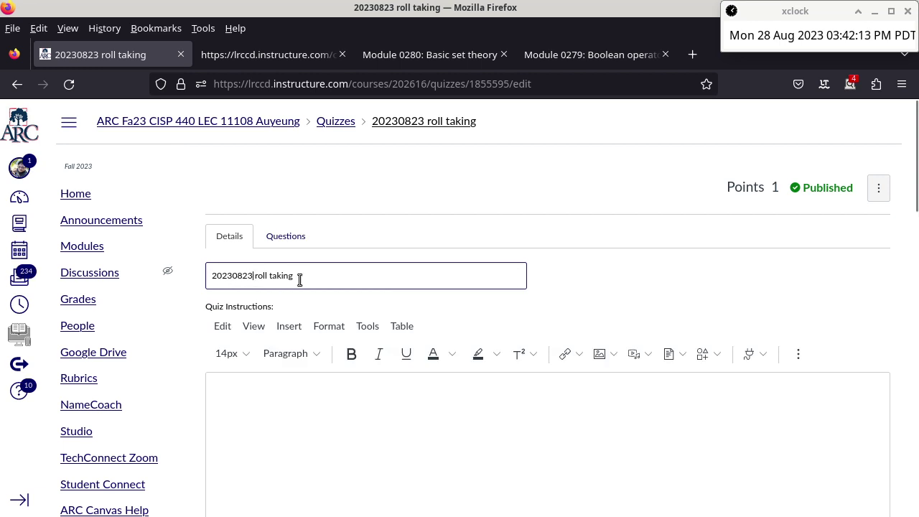
key("BackSpace")
type("8")
scroll(573, 275, "down", 15)
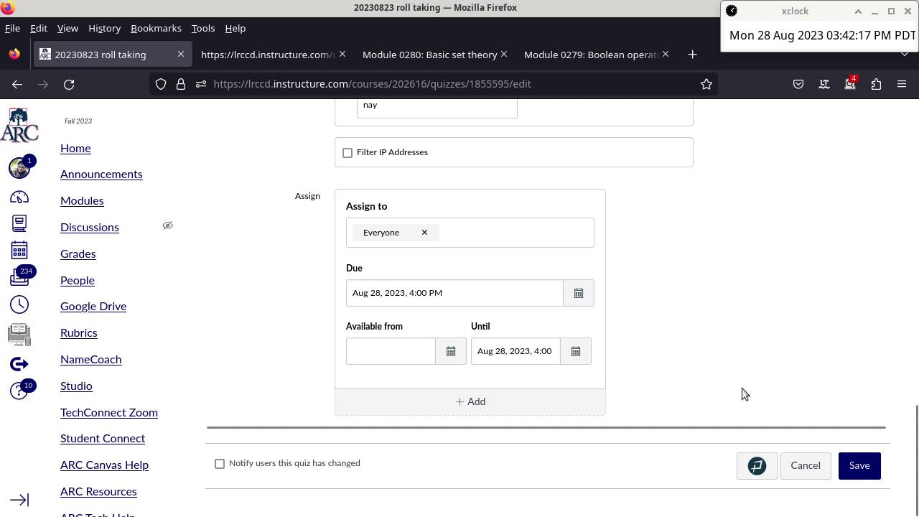
left_click(857, 464)
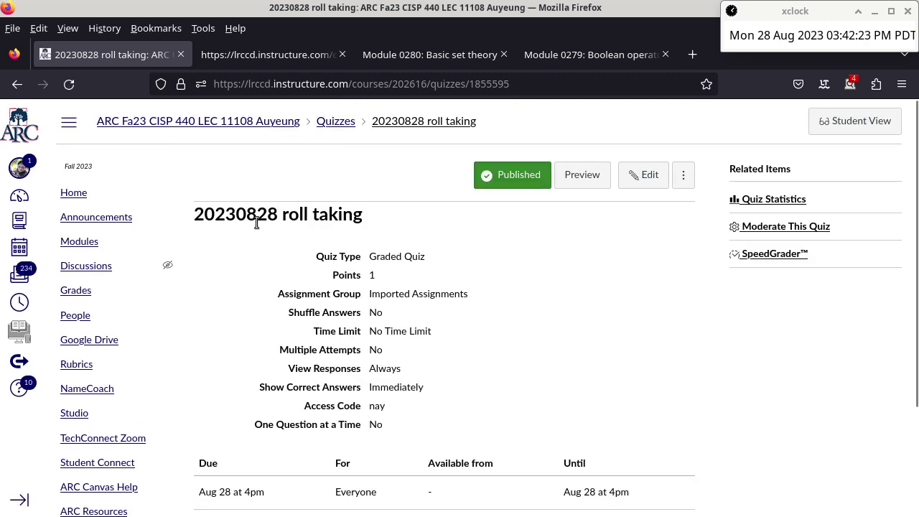
- Check the Set theory (Basic) module for both 20230823 and 20230828 roll taking quizzes
left_click(277, 124)
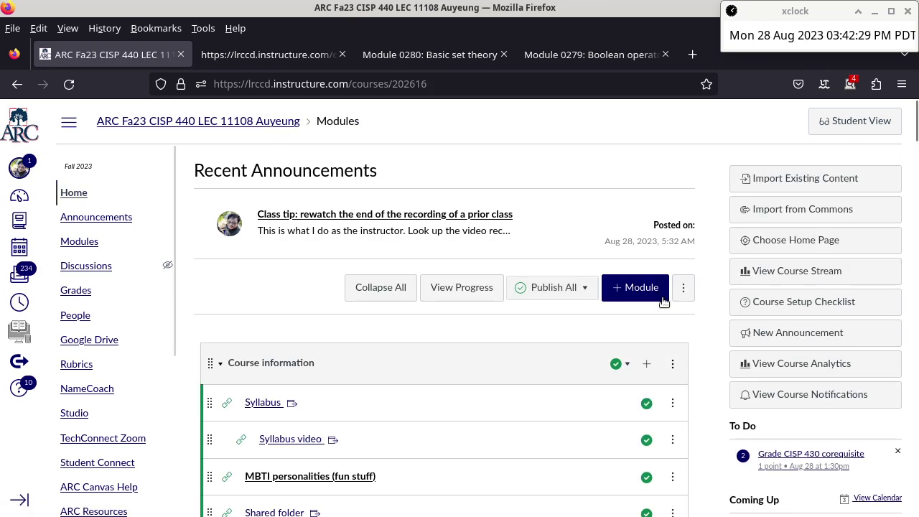
scroll(708, 326, "down", 8)
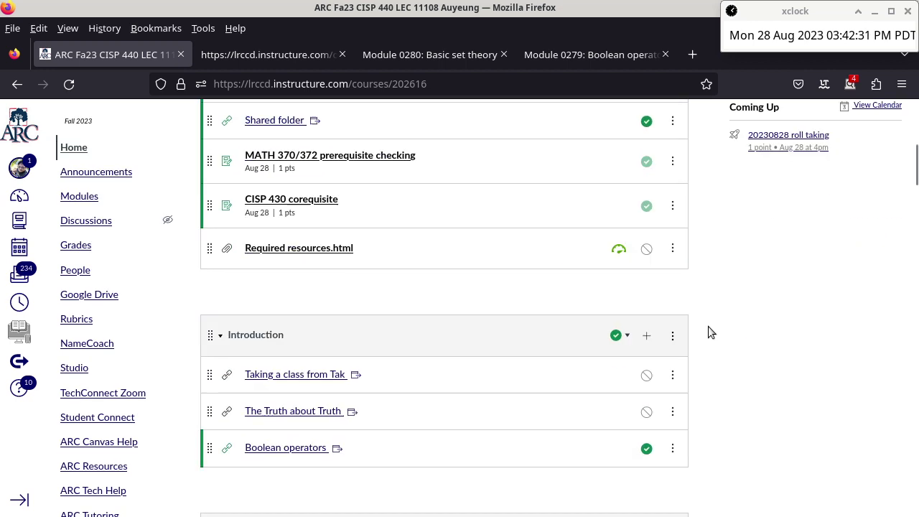
scroll(708, 326, "down", 2)
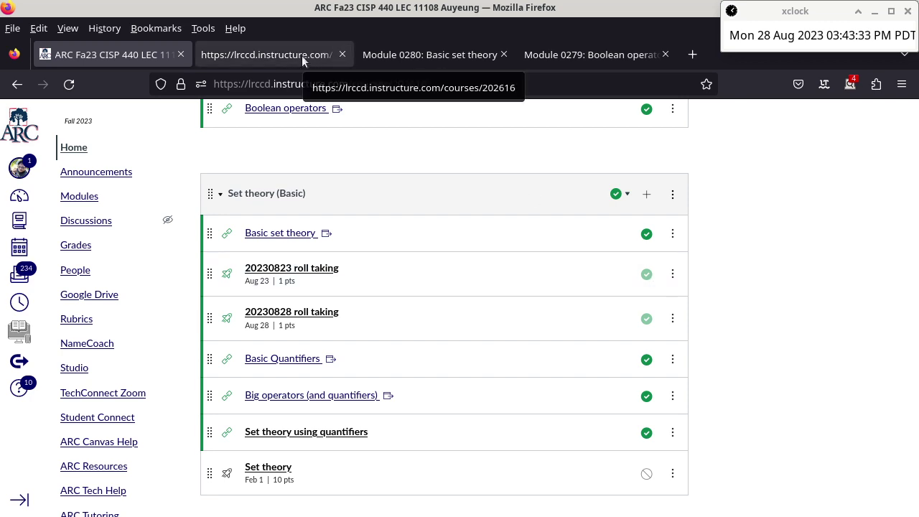
left_click(410, 59)
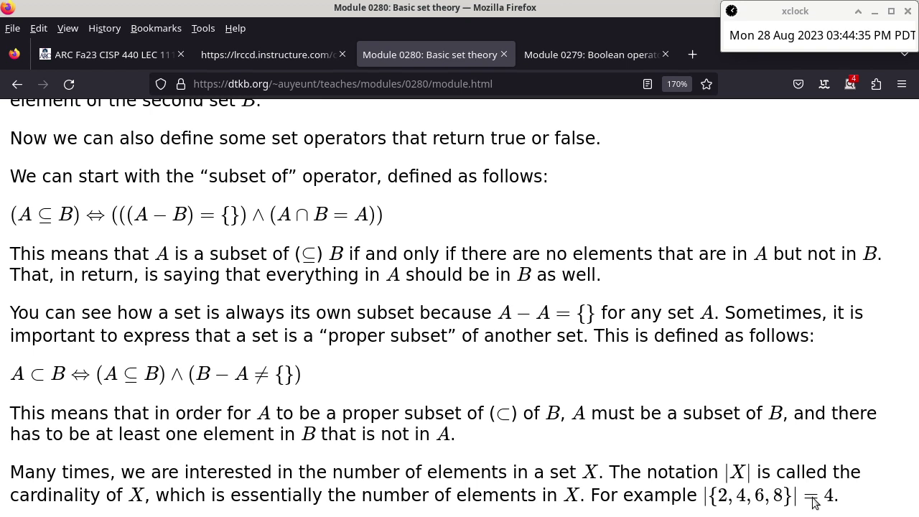
left_click(130, 55)
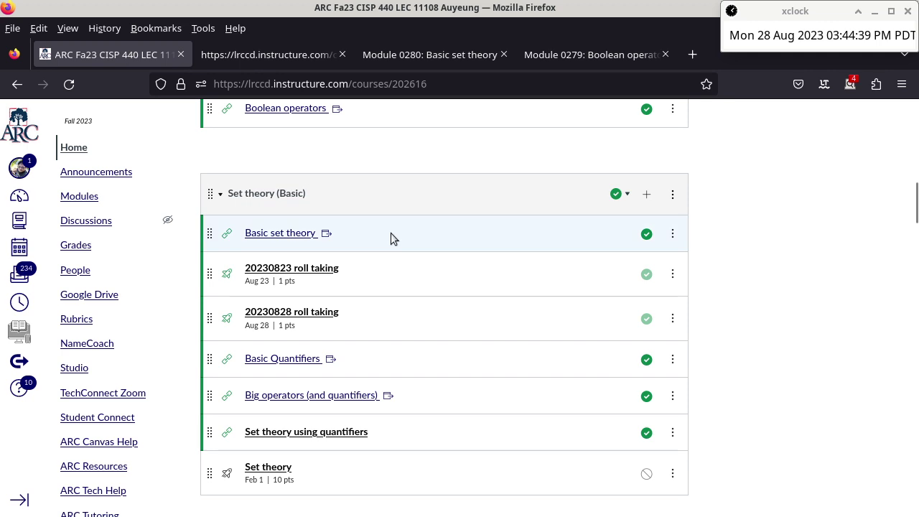